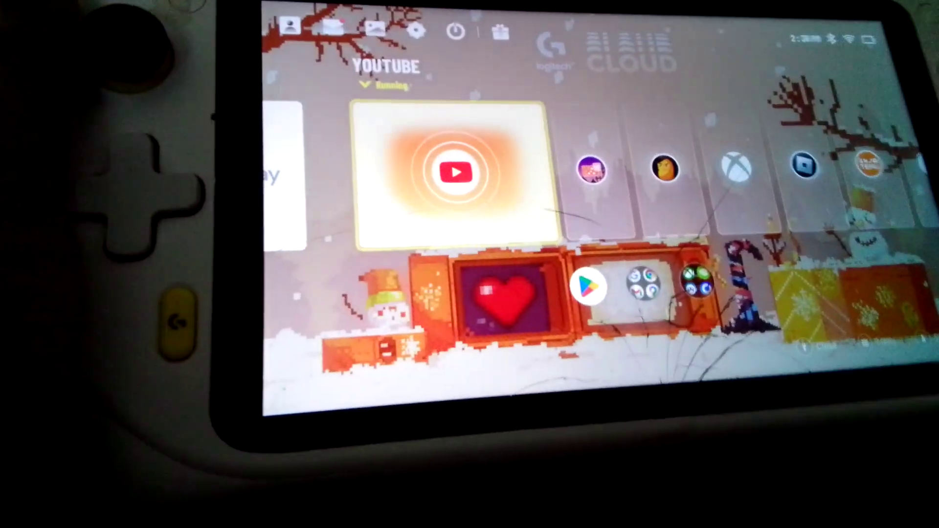
# Move along the launcher tiles past Music Rhythm Player and Roblox, then open All Apps
pyautogui.press('Right')
pyautogui.press('Right')
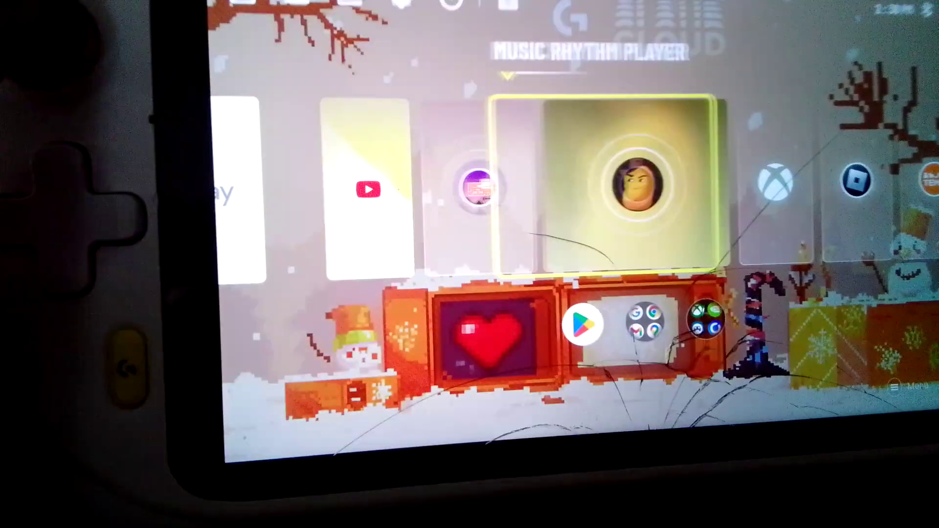
pyautogui.press('Right')
pyautogui.press('Right')
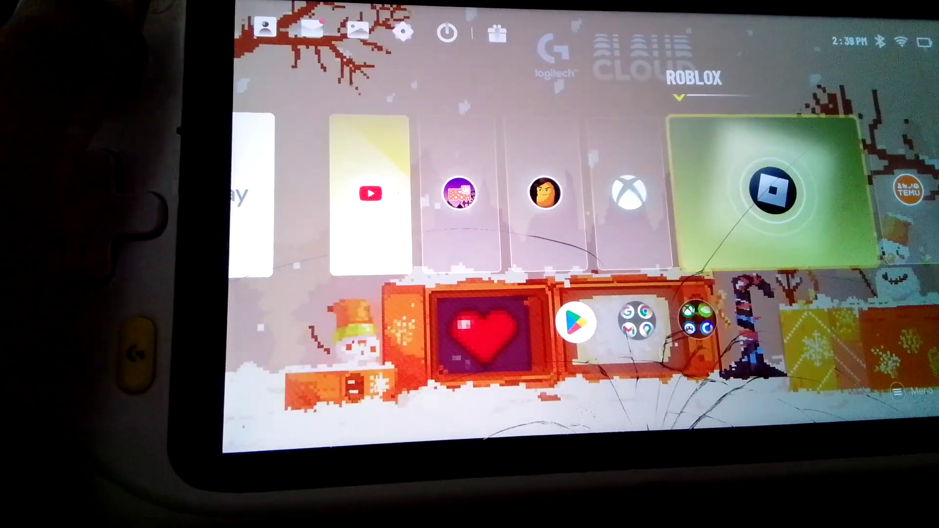
pyautogui.press('Right')
pyautogui.press('Right')
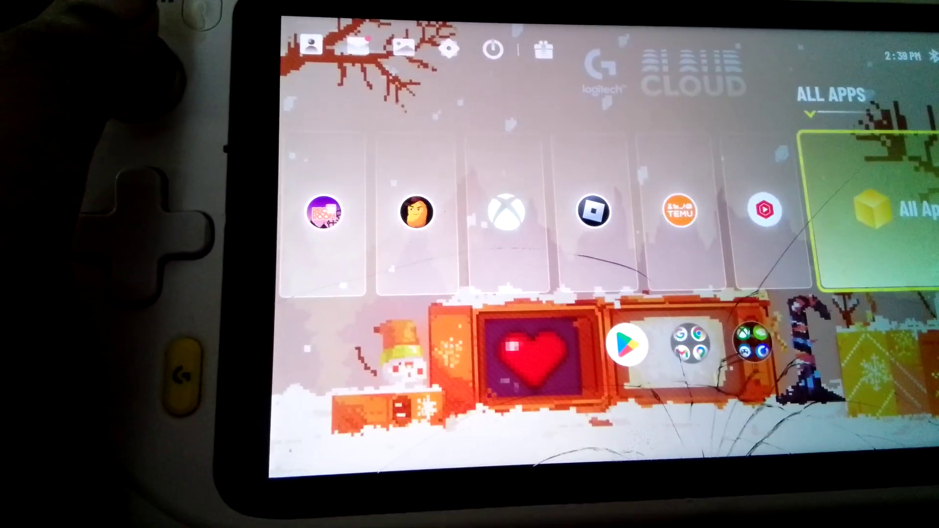
pyautogui.press('Return')
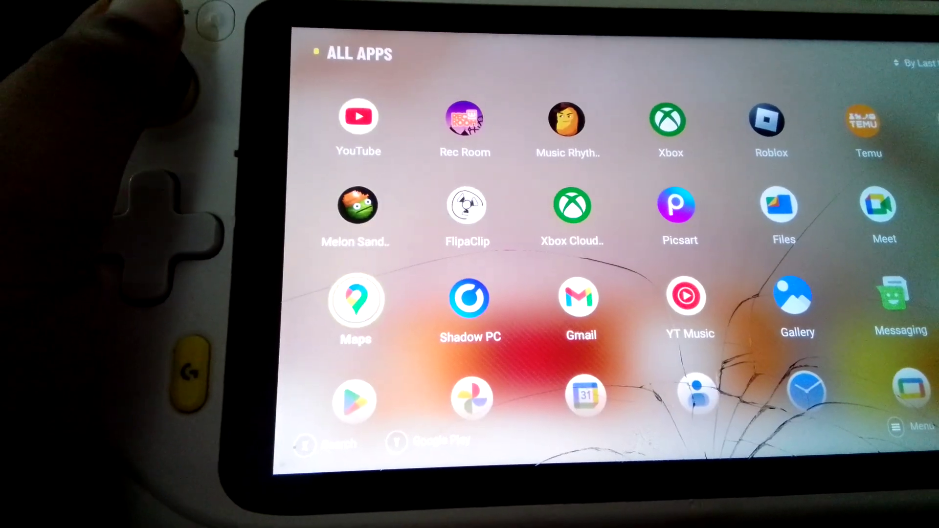
# Move through the All Apps grid and select an app, bringing up the Close YouTube prompt
pyautogui.press('Down')
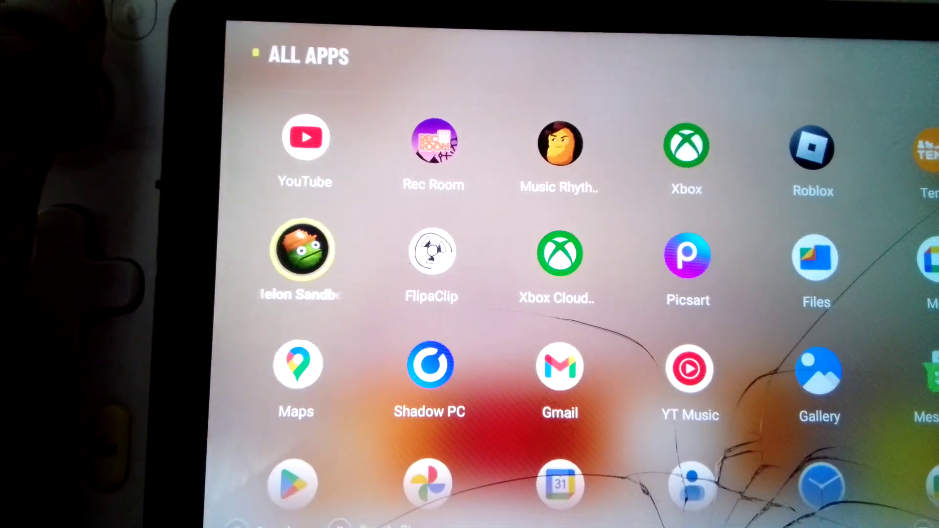
pyautogui.press('Up')
pyautogui.press('Up')
pyautogui.press('Right')
pyautogui.press('Right')
pyautogui.press('Right')
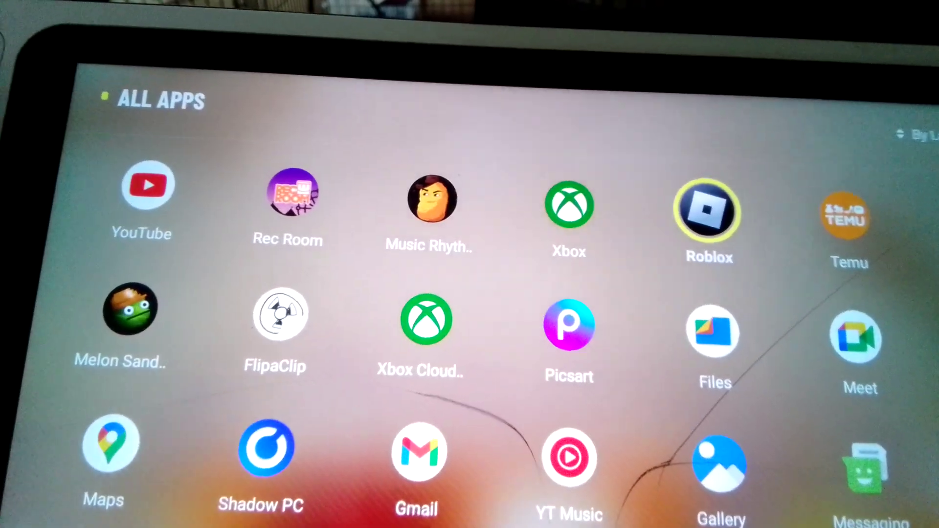
pyautogui.press('Right')
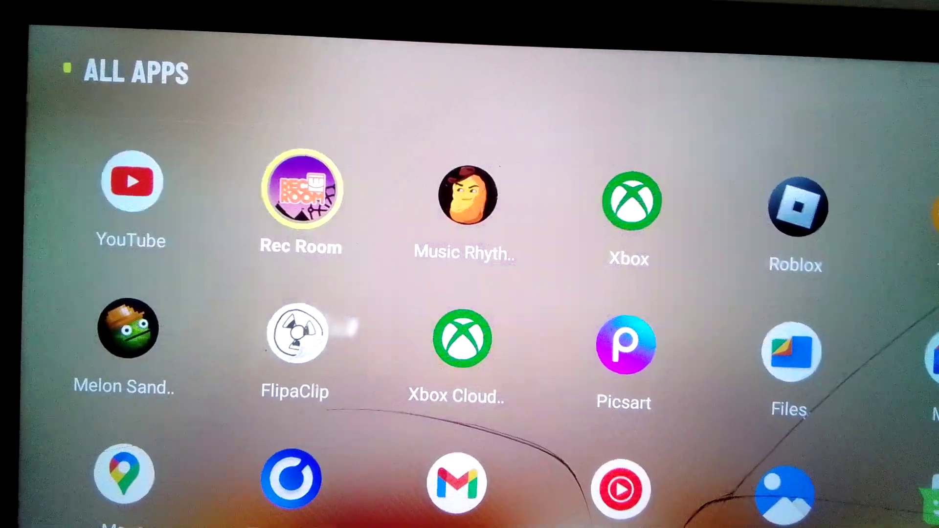
pyautogui.press('Down')
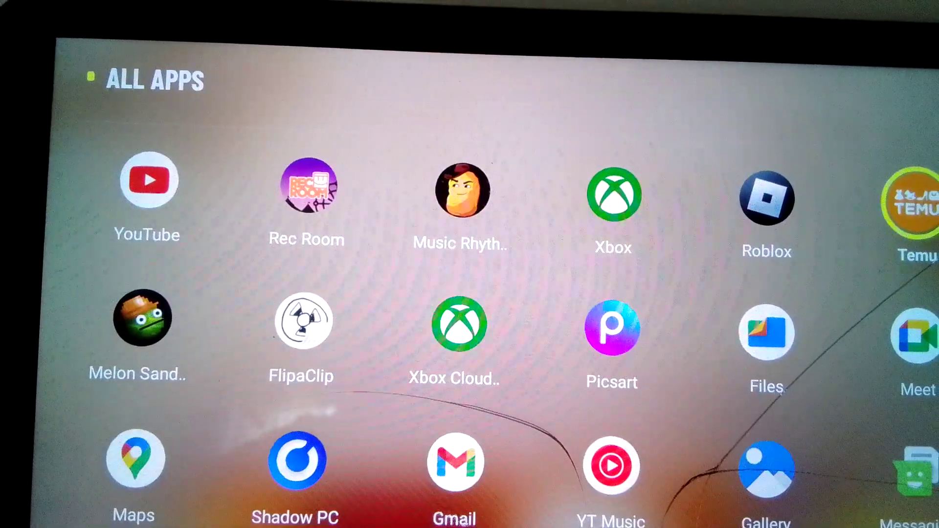
pyautogui.press('Return')
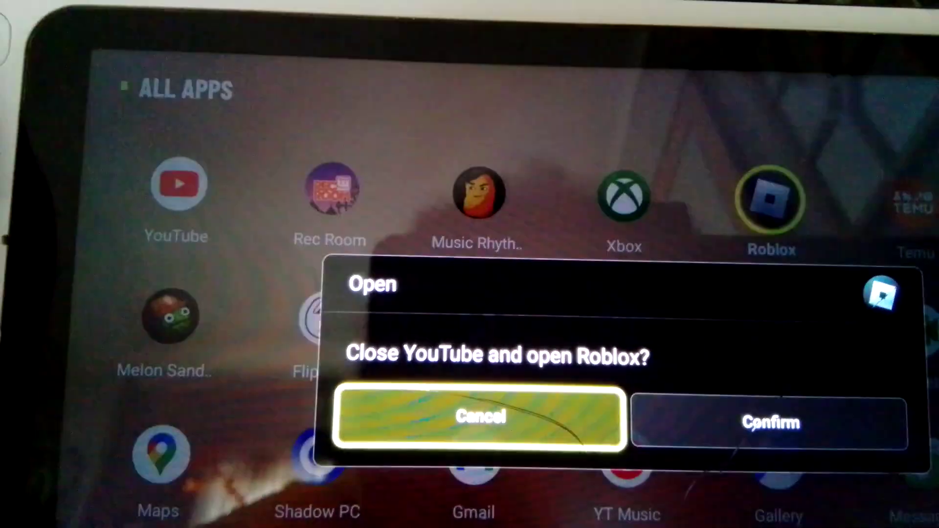
# Cancel the first prompt, reselect Roblox, and confirm closing YouTube so Roblox launches
pyautogui.press('Return')
pyautogui.press('Right')
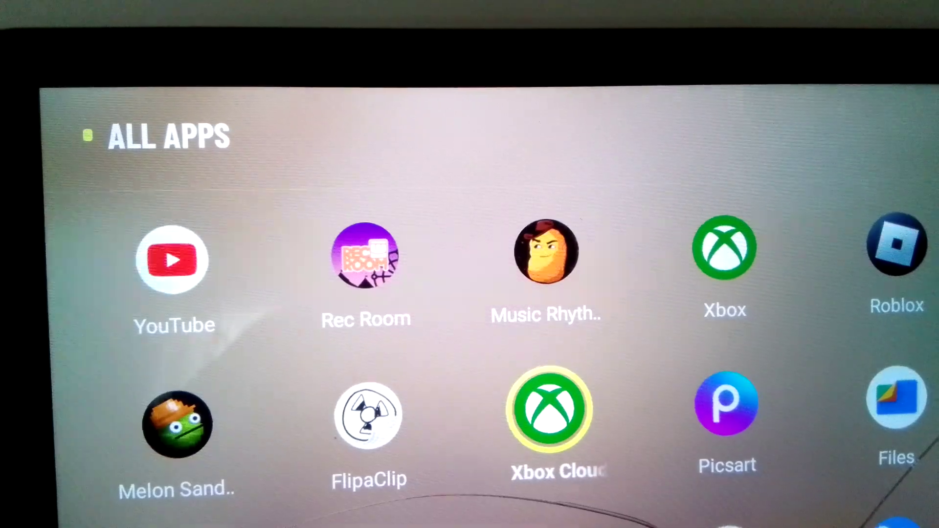
pyautogui.press('Up')
pyautogui.press('Right')
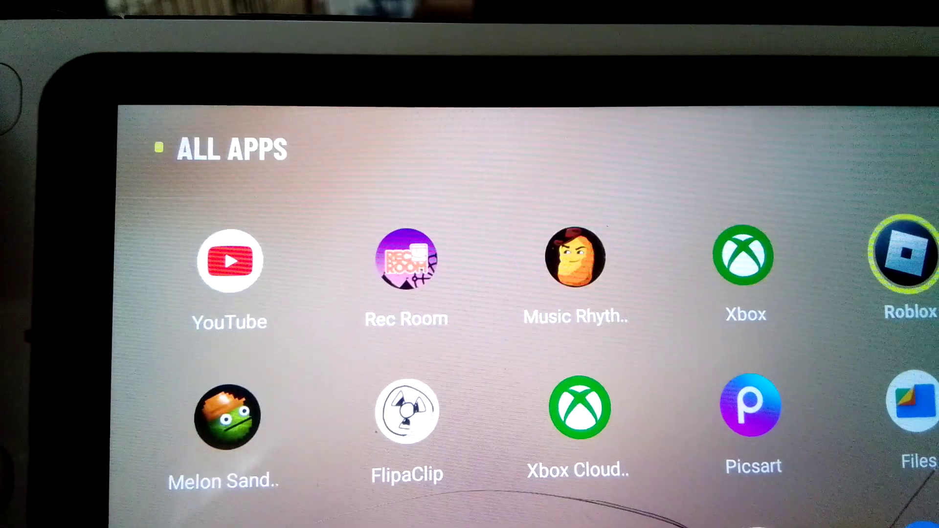
pyautogui.press('Return')
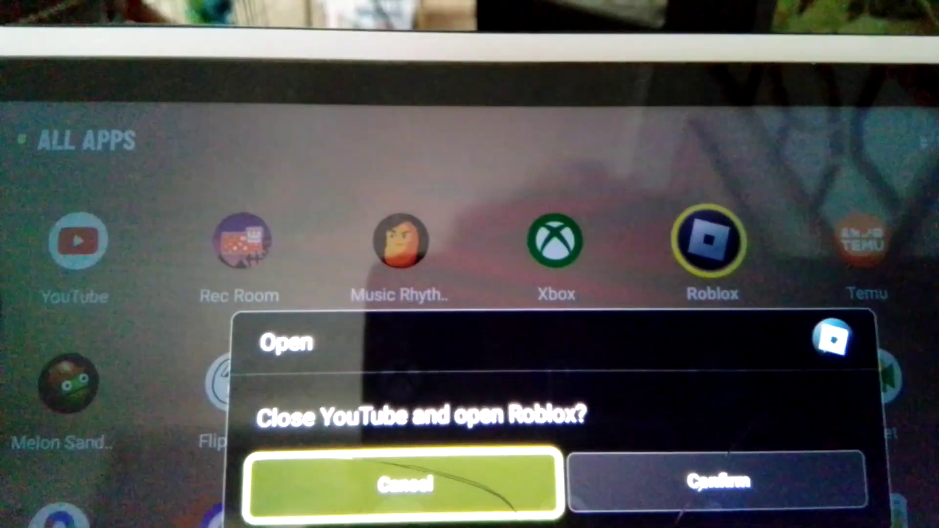
pyautogui.press('Right')
pyautogui.press('Return')
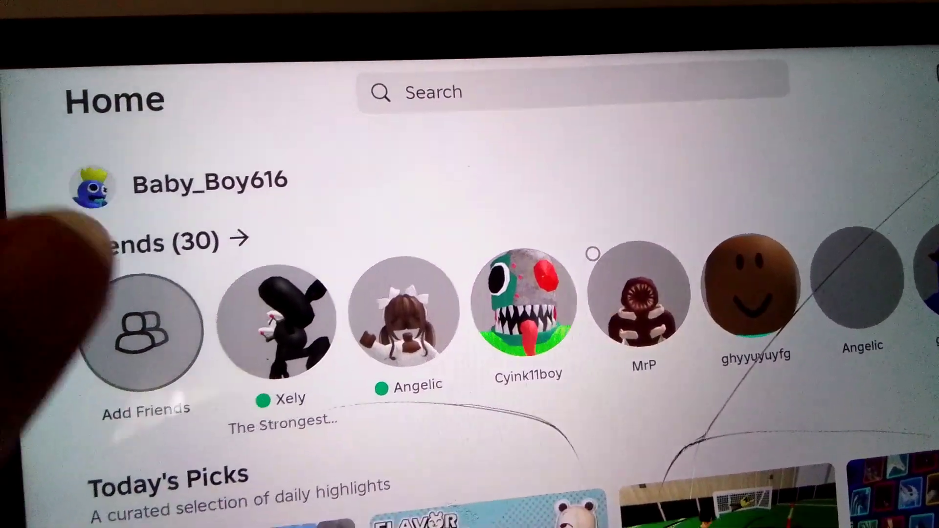
pyautogui.scroll(-3, 147, 331)
pyautogui.scroll(-3, 147, 367)
pyautogui.scroll(-3, 147, 367)
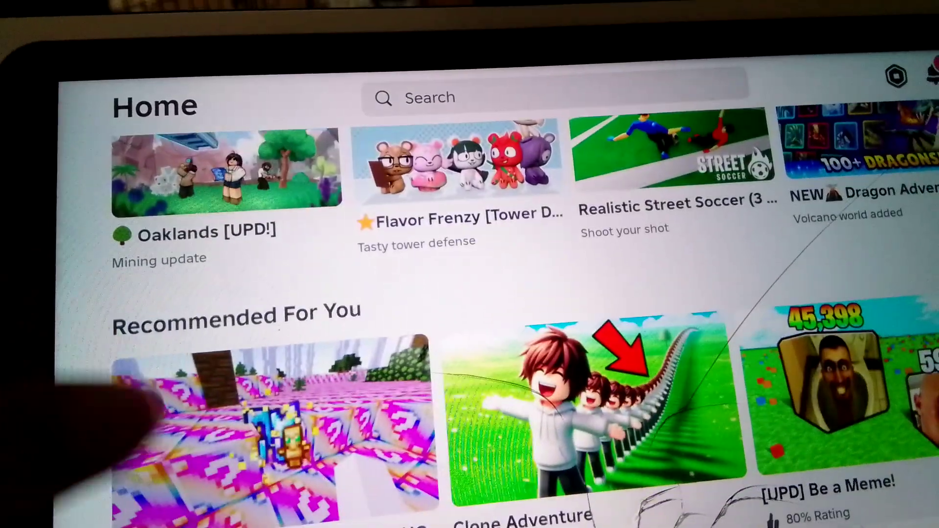
pyautogui.scroll(-3, 147, 367)
pyautogui.scroll(-2, 147, 367)
pyautogui.scroll(-3, 147, 404)
pyautogui.scroll(-3, 147, 367)
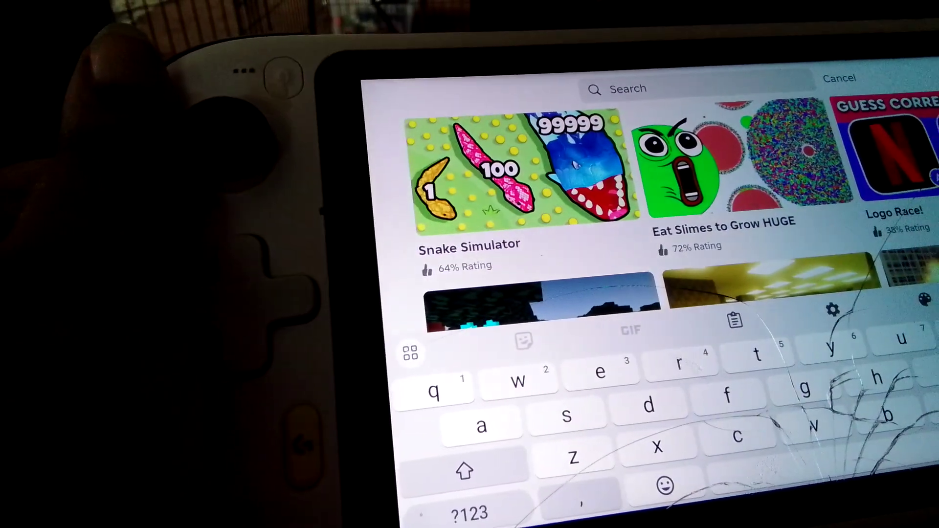
pyautogui.write('g')
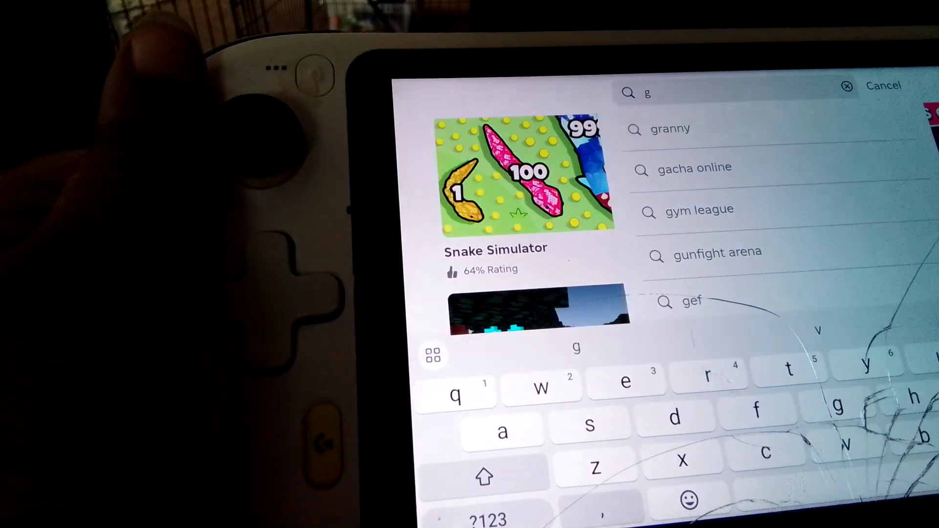
pyautogui.write('or')
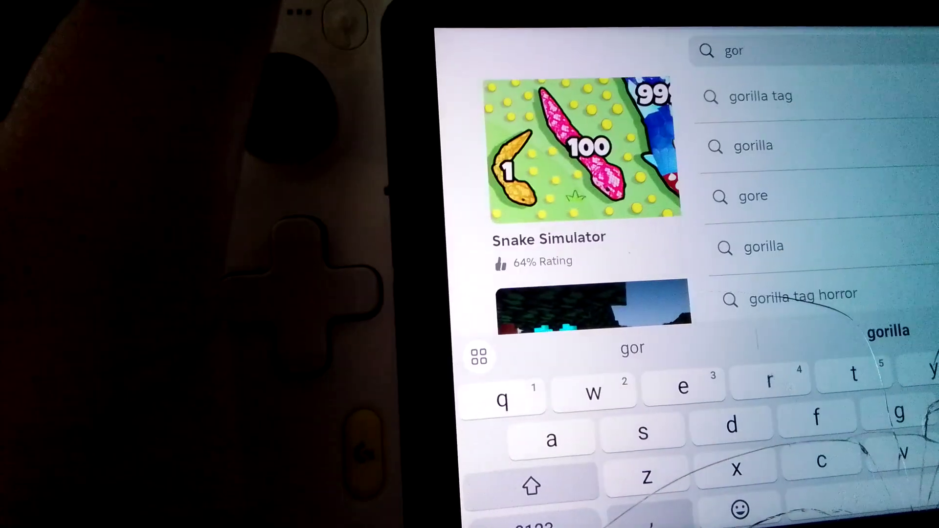
# Pick the 'gorilla tag' search suggestion to run the search
pyautogui.click(708, 103)
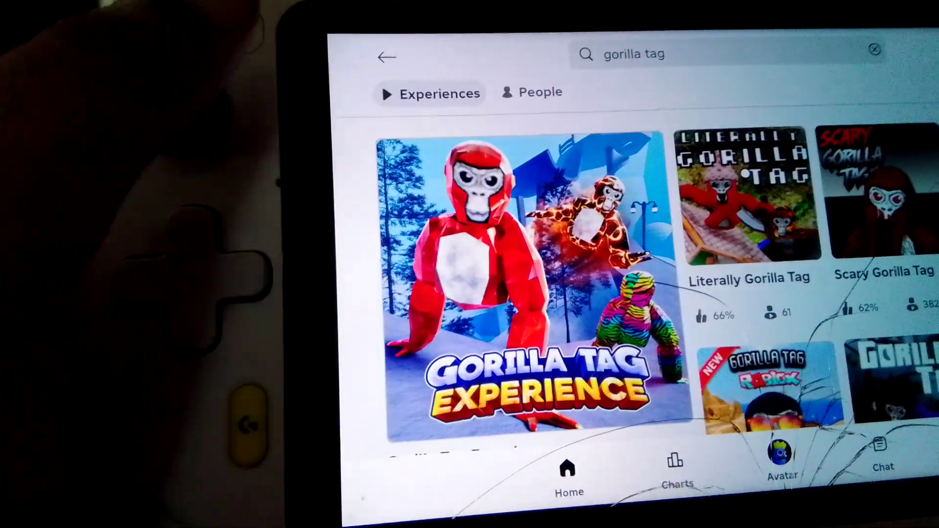
pyautogui.scroll(-5, 499, 308)
pyautogui.scroll(5, 499, 309)
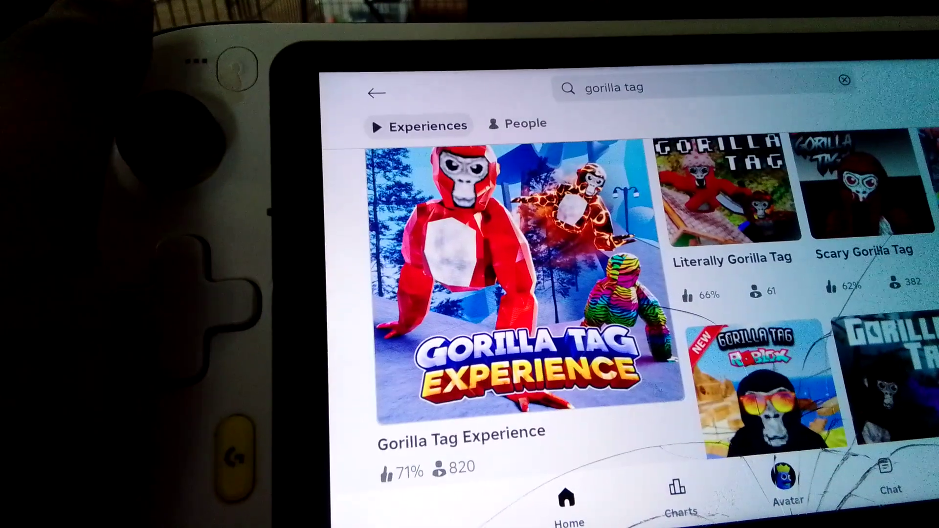
# Preview Gorilla Tag But In Roblox!, then open Tagblox 2! [HUGE UPDATE] and hit Play
pyautogui.click(763, 294)
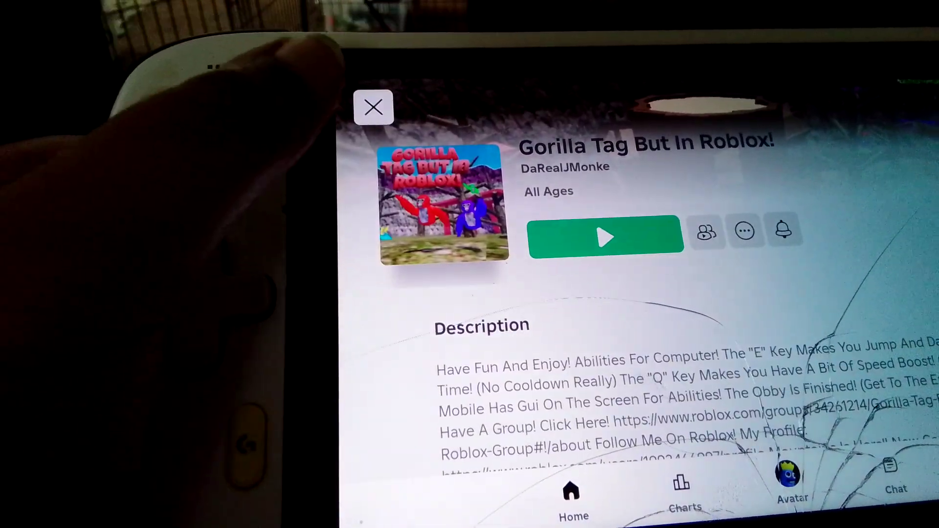
pyautogui.click(374, 109)
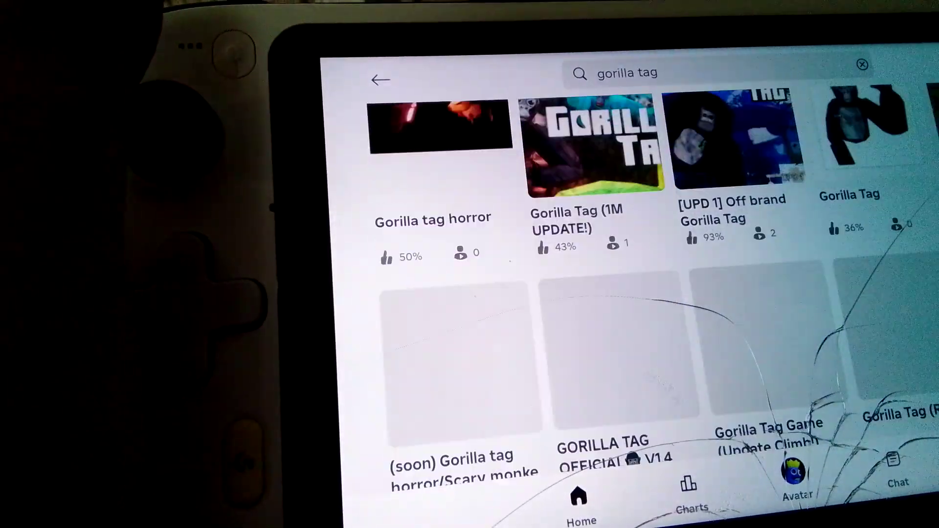
pyautogui.scroll(-5, 588, 293)
pyautogui.scroll(8, 587, 294)
pyautogui.scroll(-2, 587, 293)
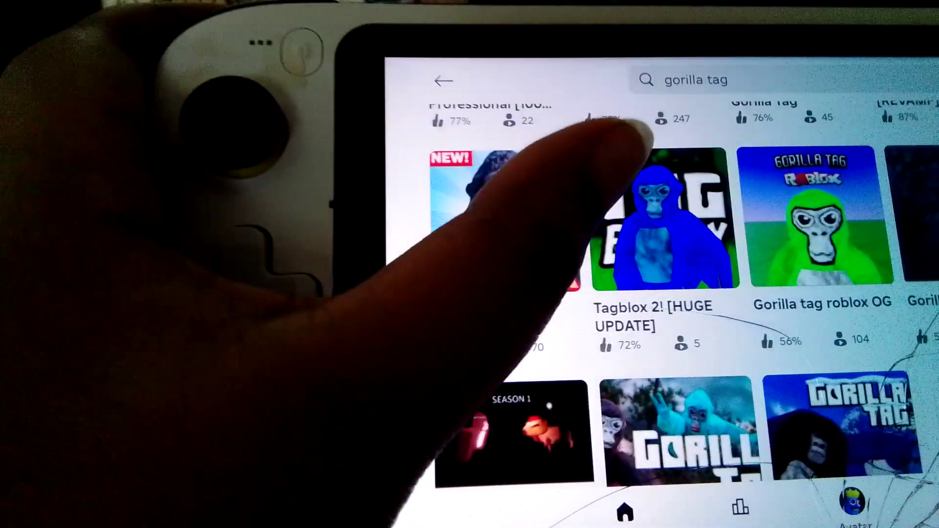
pyautogui.click(653, 216)
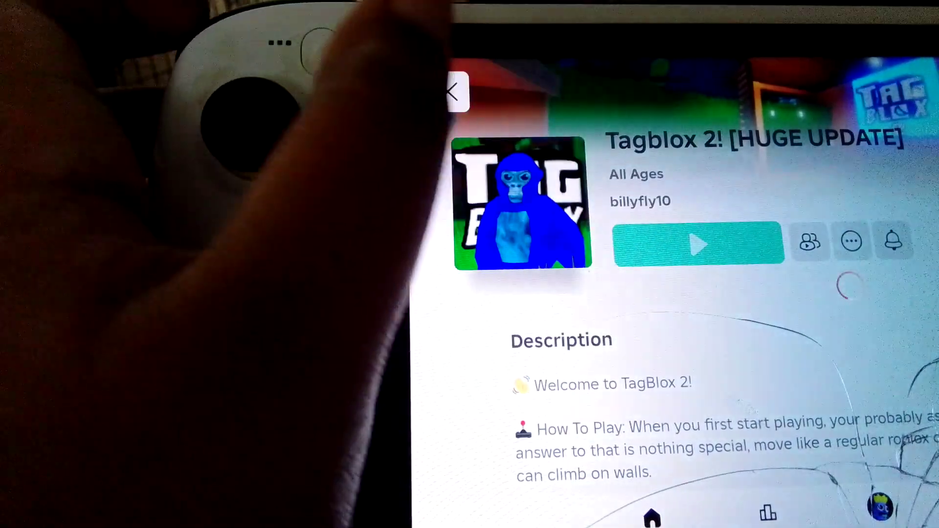
pyautogui.click(697, 244)
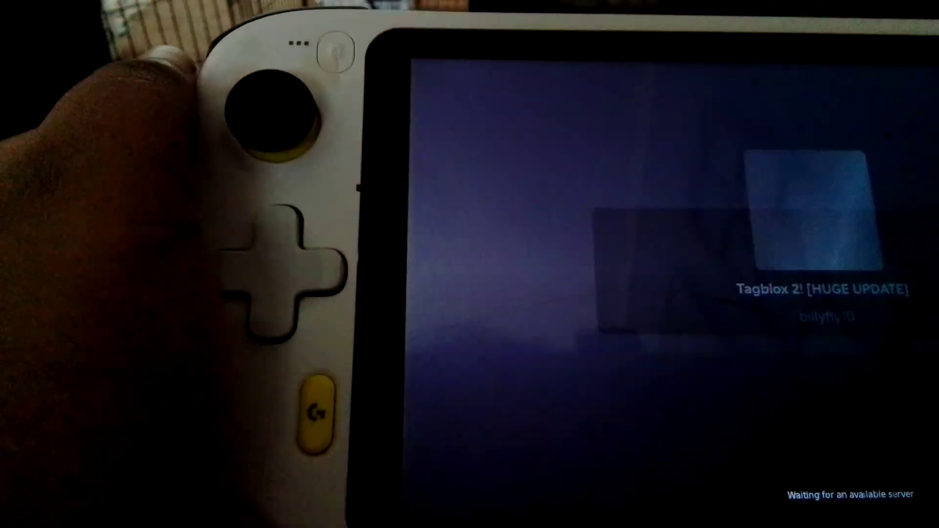